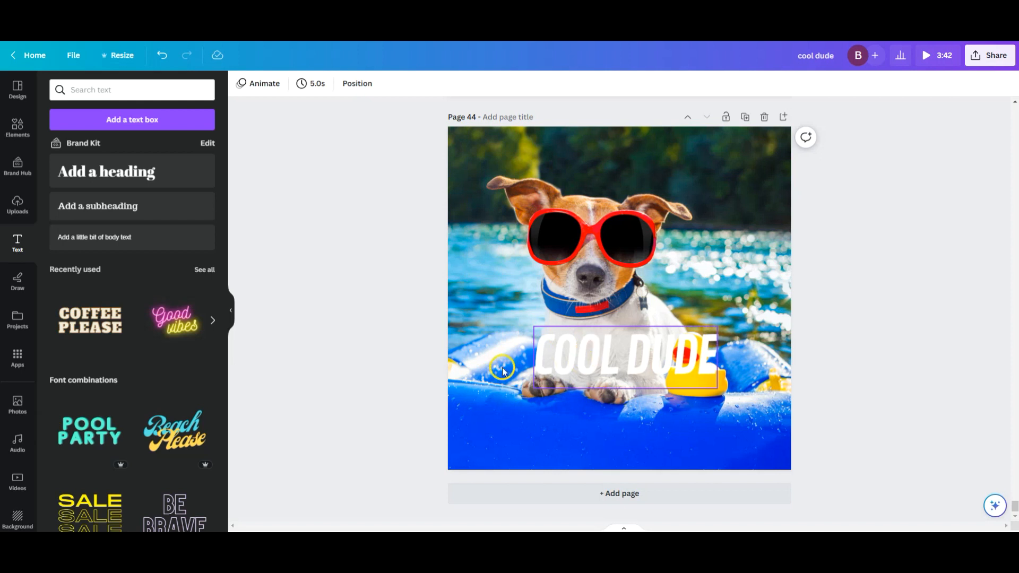
Apply a Shadow effect to the COOL DUDE text and set the shadow color to black.
click(587, 353)
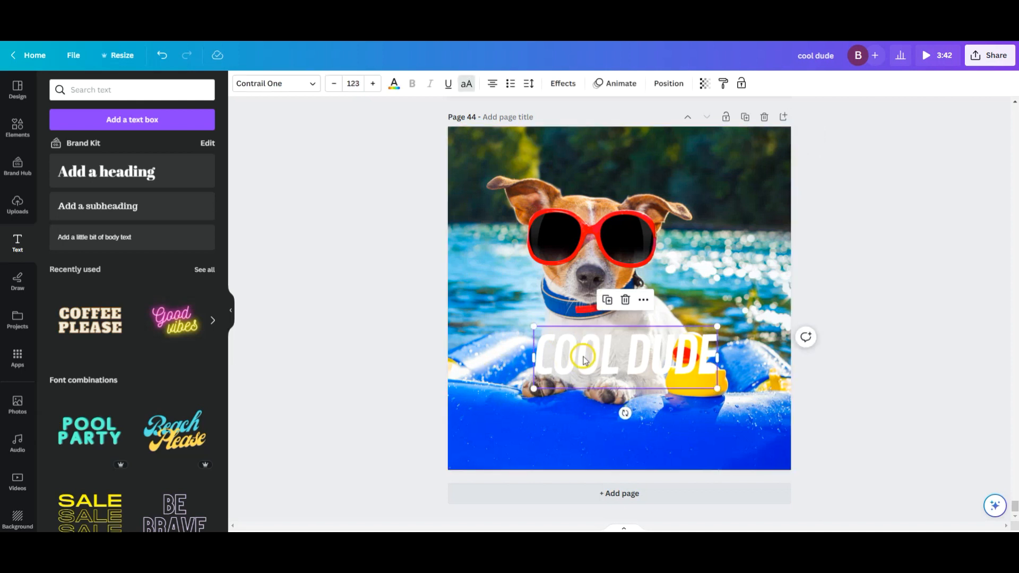
click(485, 308)
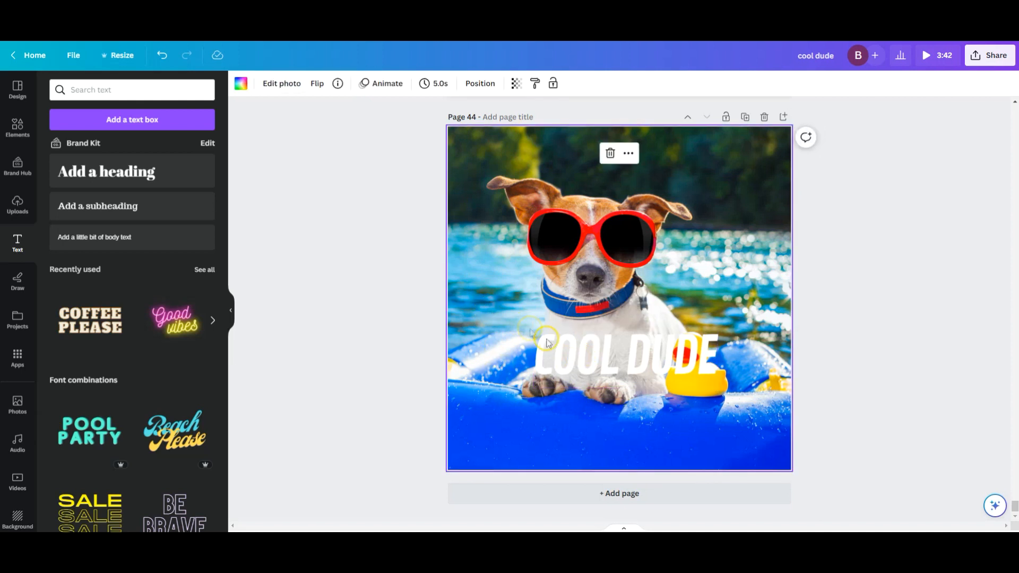
click(568, 358)
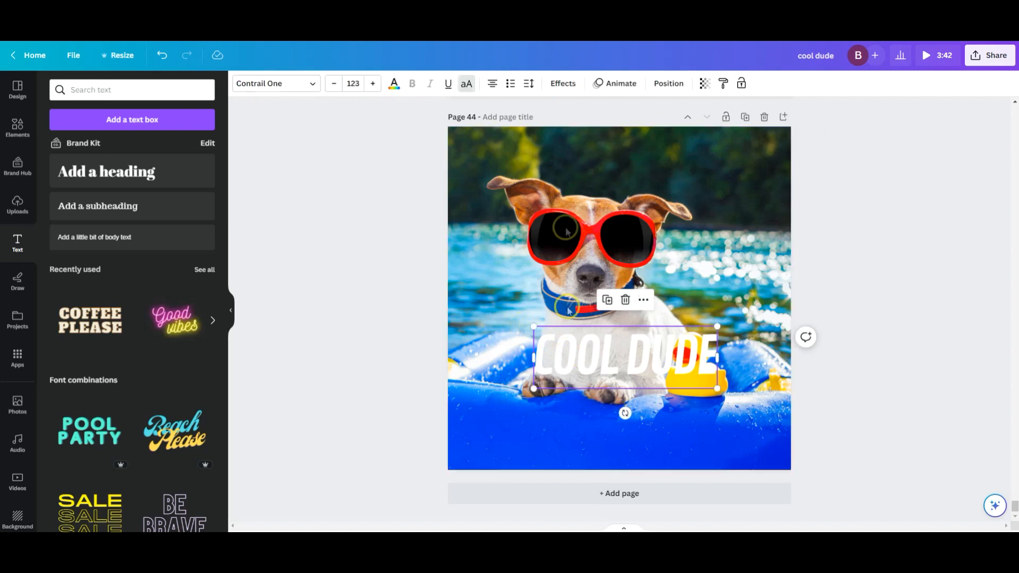
click(563, 83)
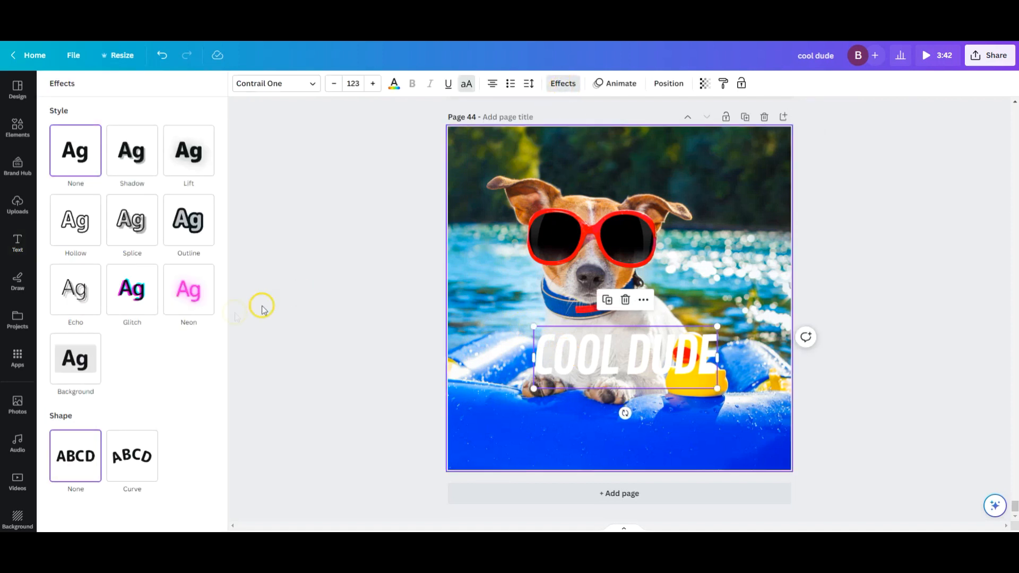
click(139, 162)
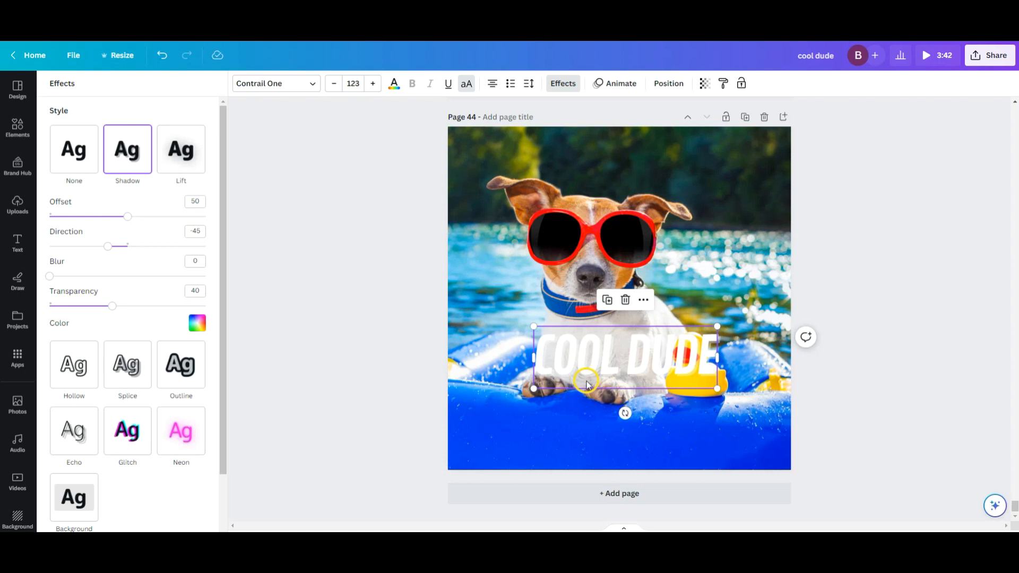
click(195, 325)
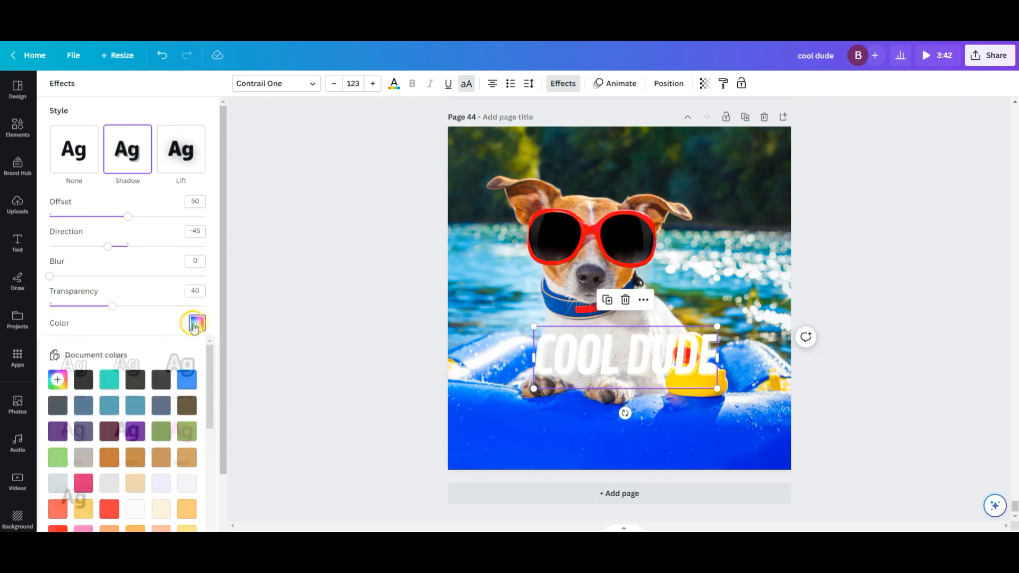
click(82, 380)
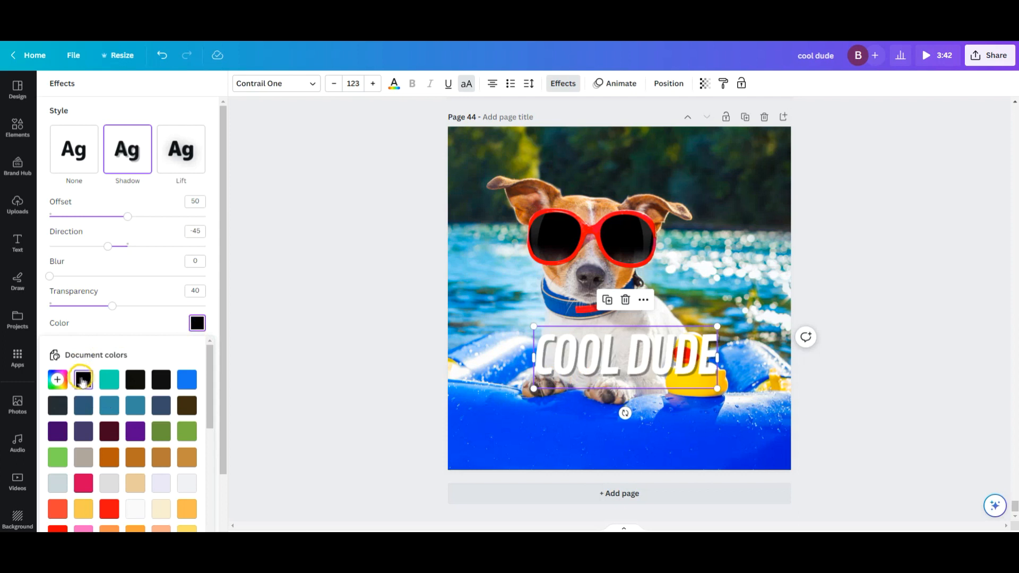
click(584, 424)
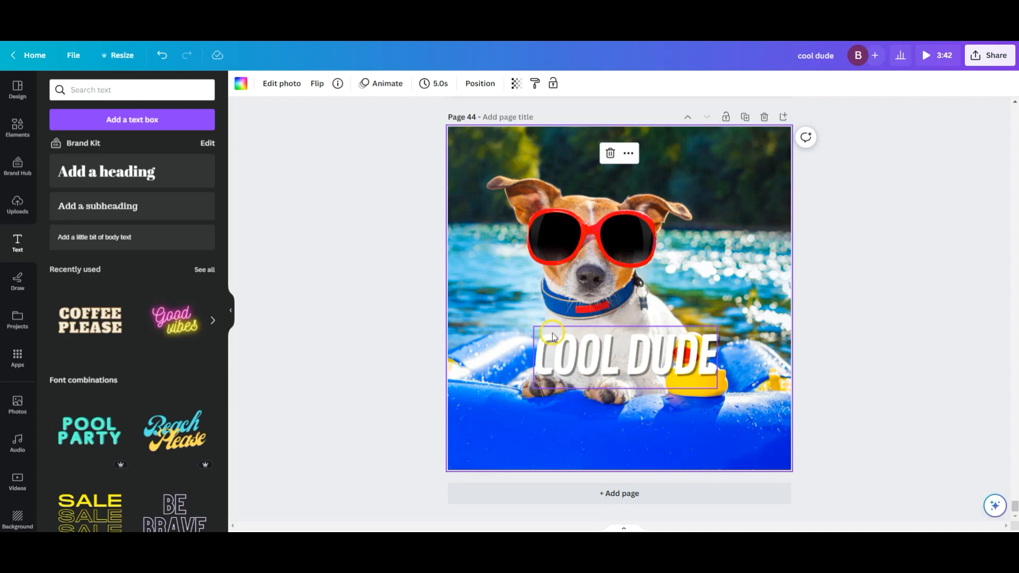
Set the transparency of the COOL DUDE text's shadow to 50.
click(556, 361)
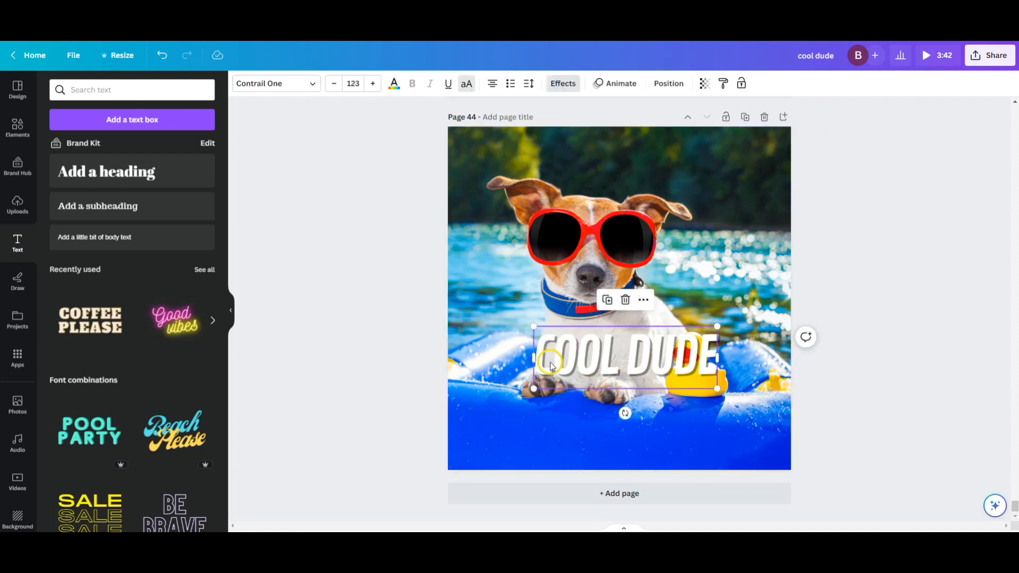
click(561, 84)
drag(106, 306, 129, 315)
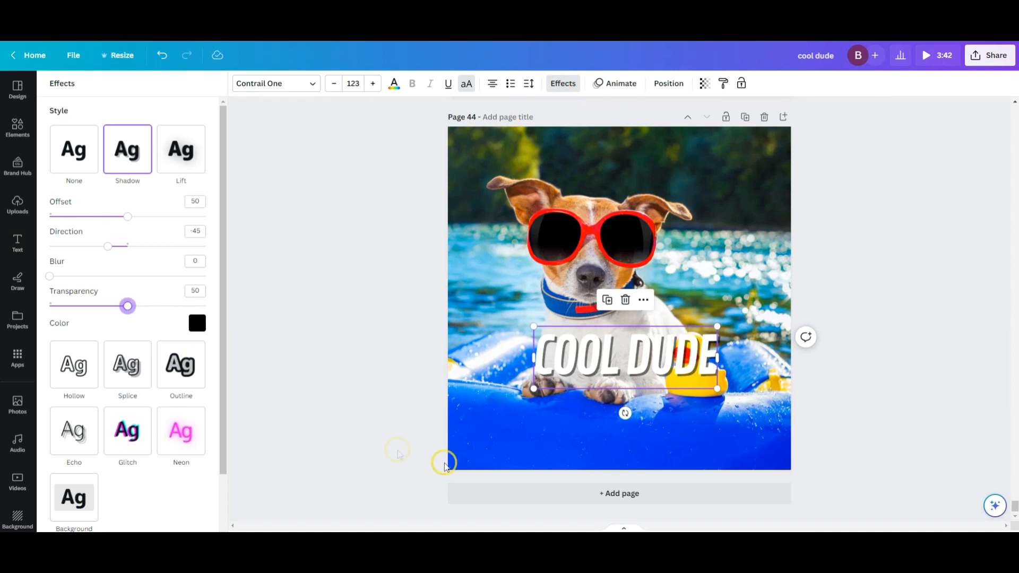
click(494, 441)
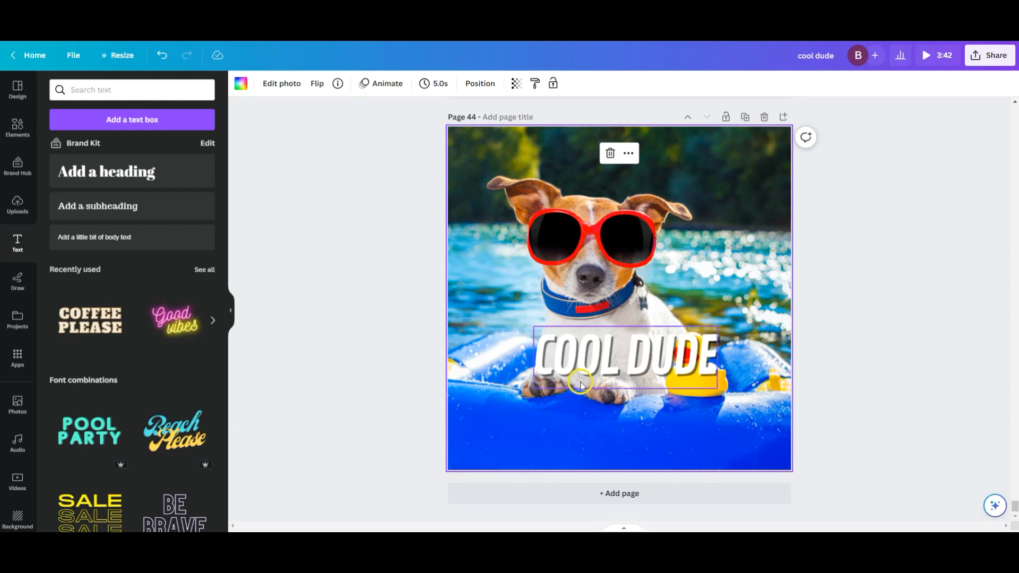
Apply the Lift effect to the plain white COOL DUDE text.
click(614, 393)
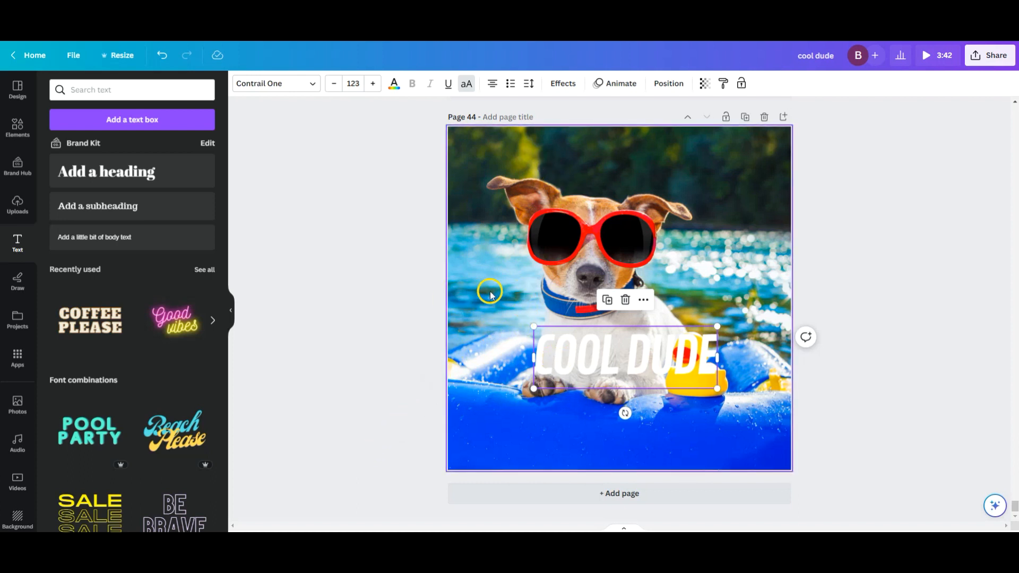
click(567, 87)
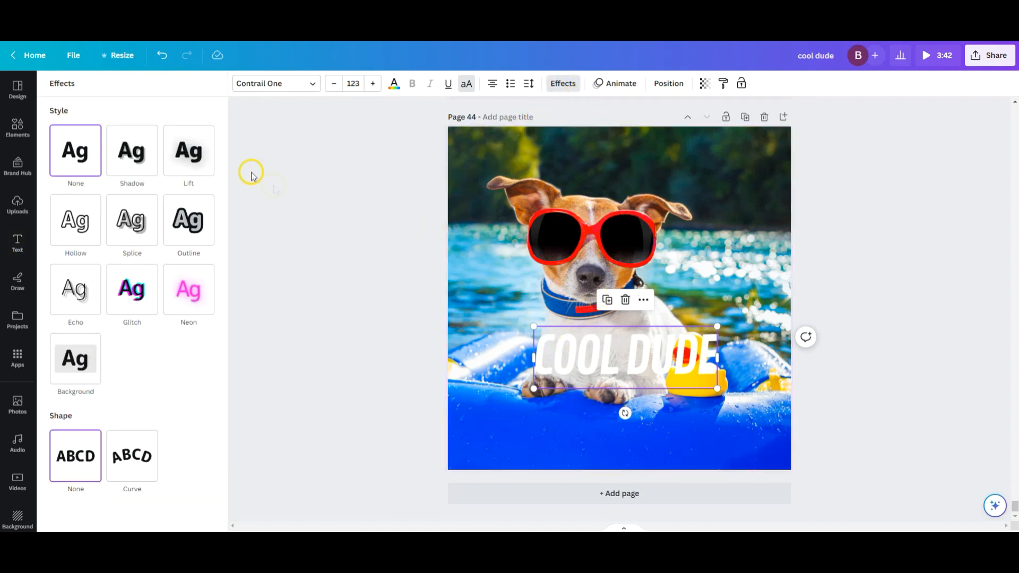
click(200, 162)
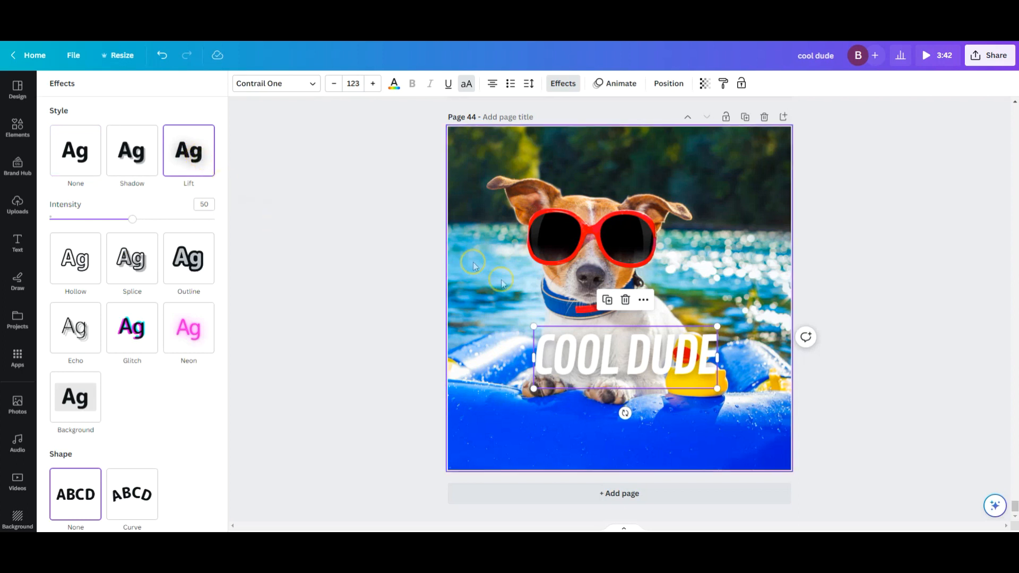
click(522, 369)
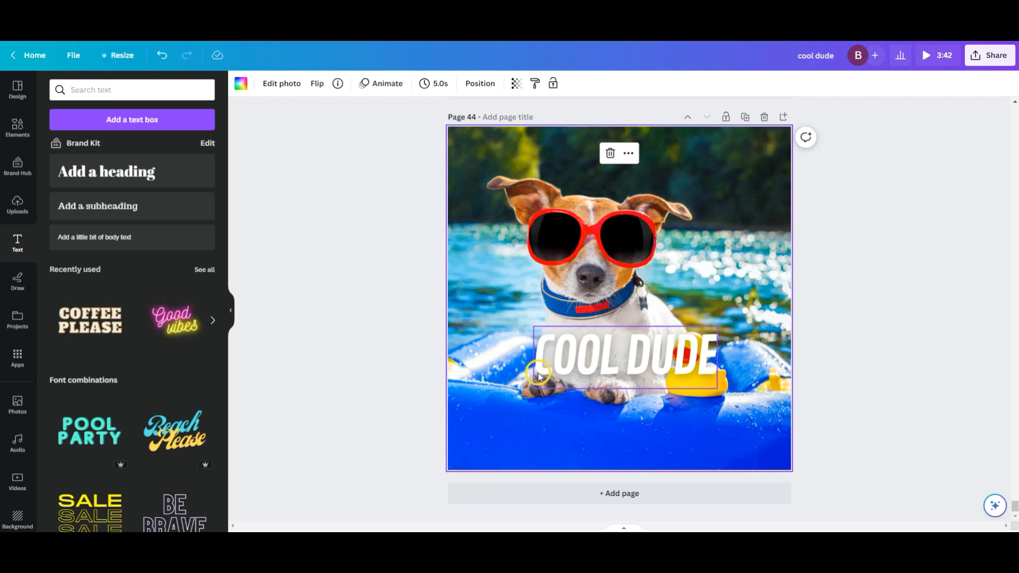
Raise the Lift effect's intensity on the COOL DUDE text to 100, and reduce it again to a moderate level.
click(571, 370)
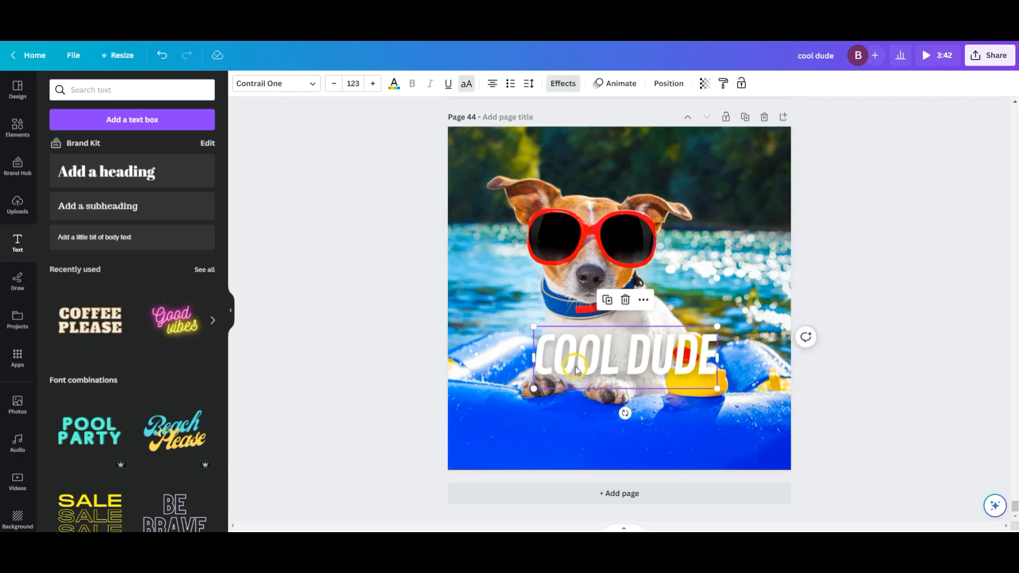
click(561, 83)
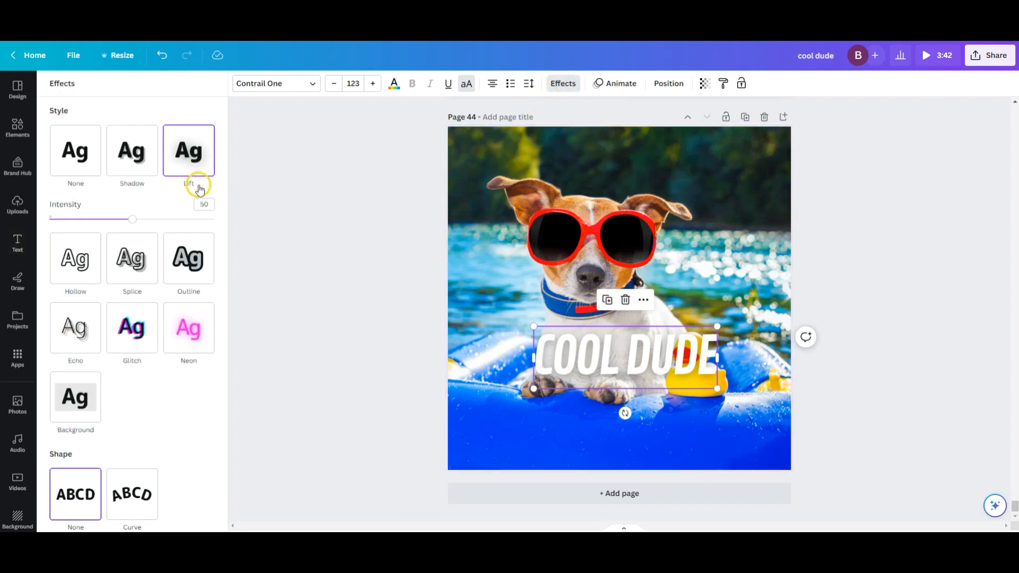
drag(133, 219, 229, 231)
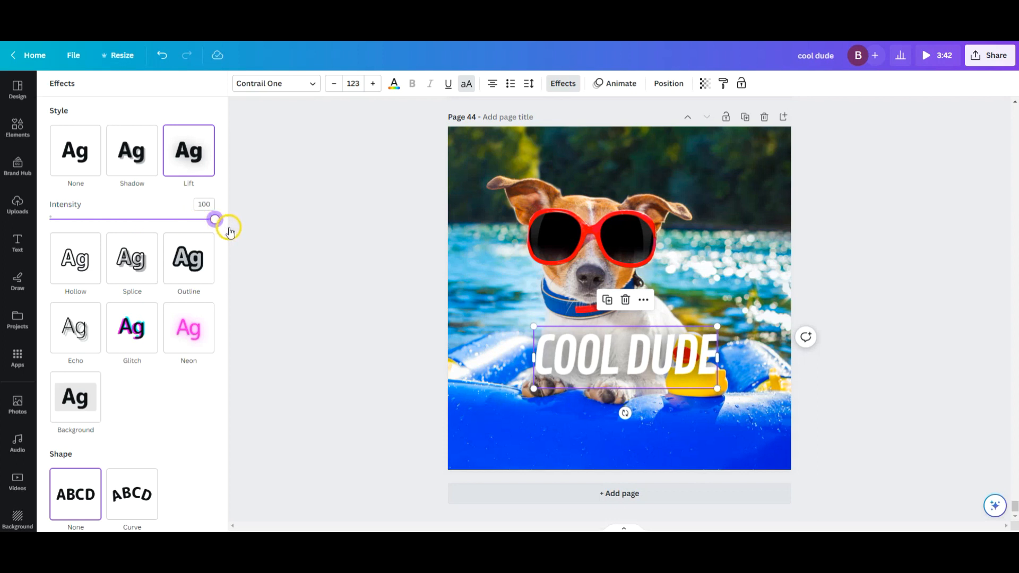
drag(229, 231, 164, 221)
click(505, 405)
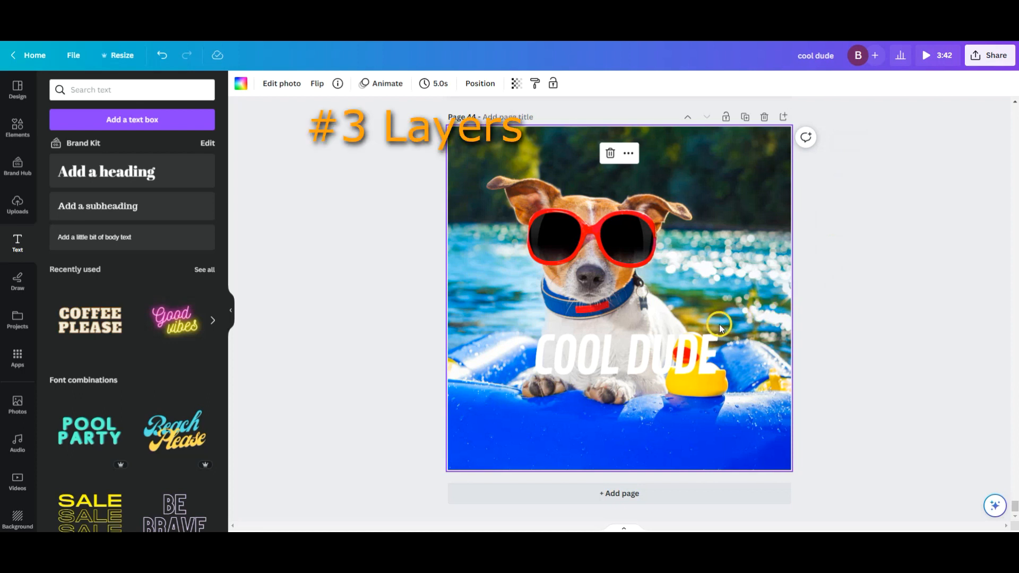
Duplicate the COOL DUDE text and place the copy just below the original, slightly overlapping it.
click(667, 359)
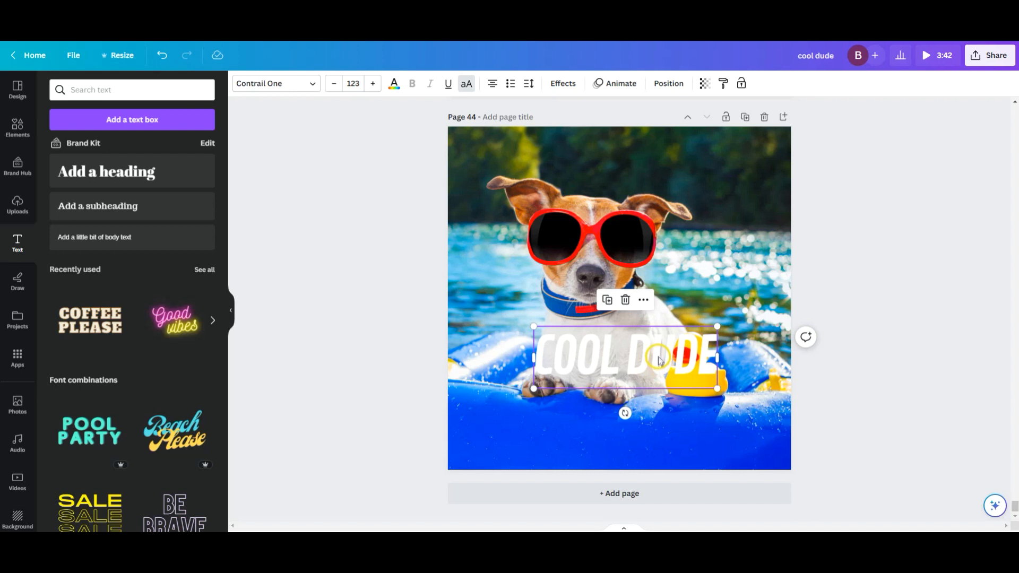
drag(658, 358, 655, 393)
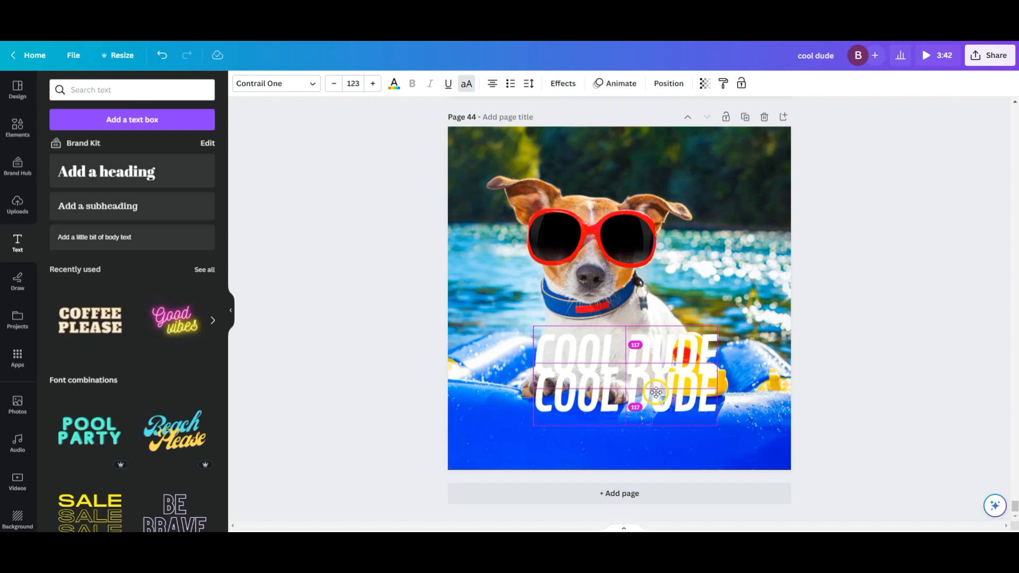
drag(656, 392, 658, 398)
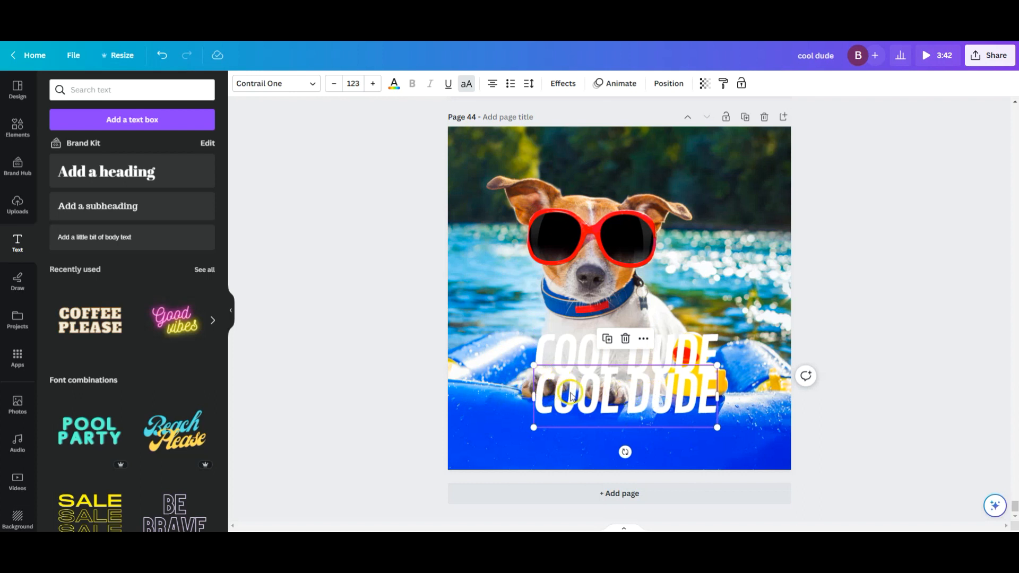
Change the lower COOL DUDE copy's text color to the light blue from the photo colors.
click(533, 386)
click(578, 403)
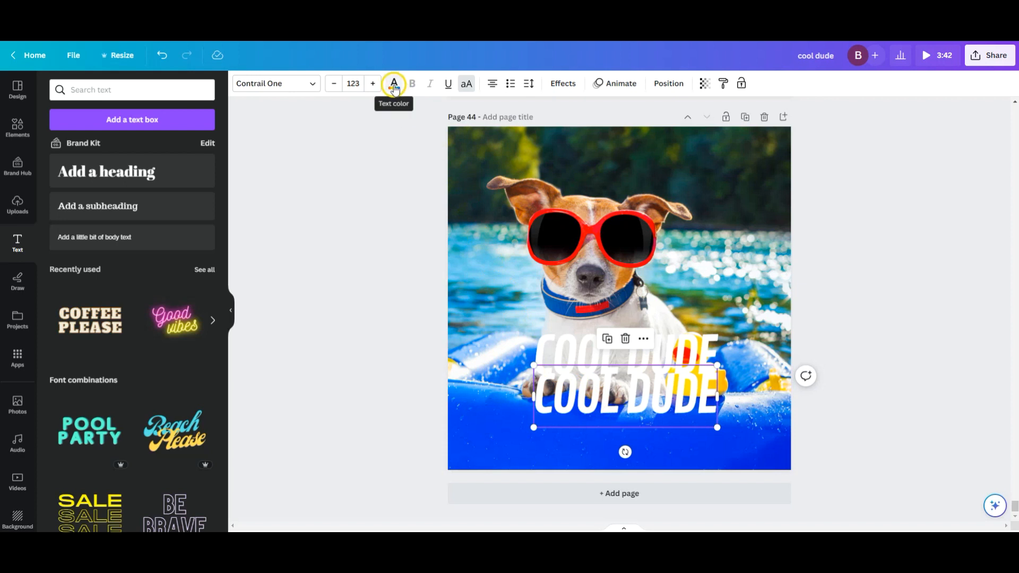
click(393, 86)
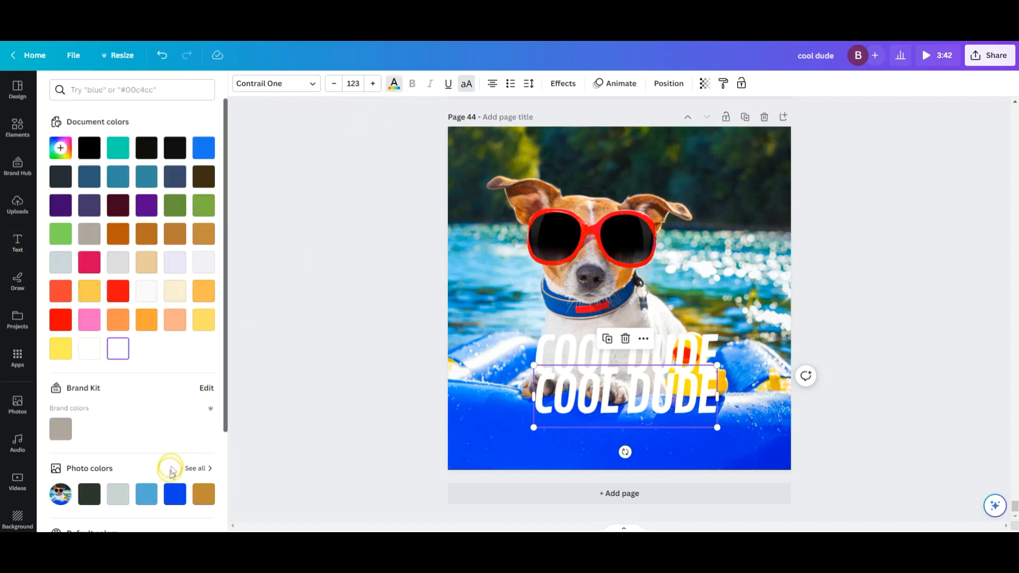
click(147, 501)
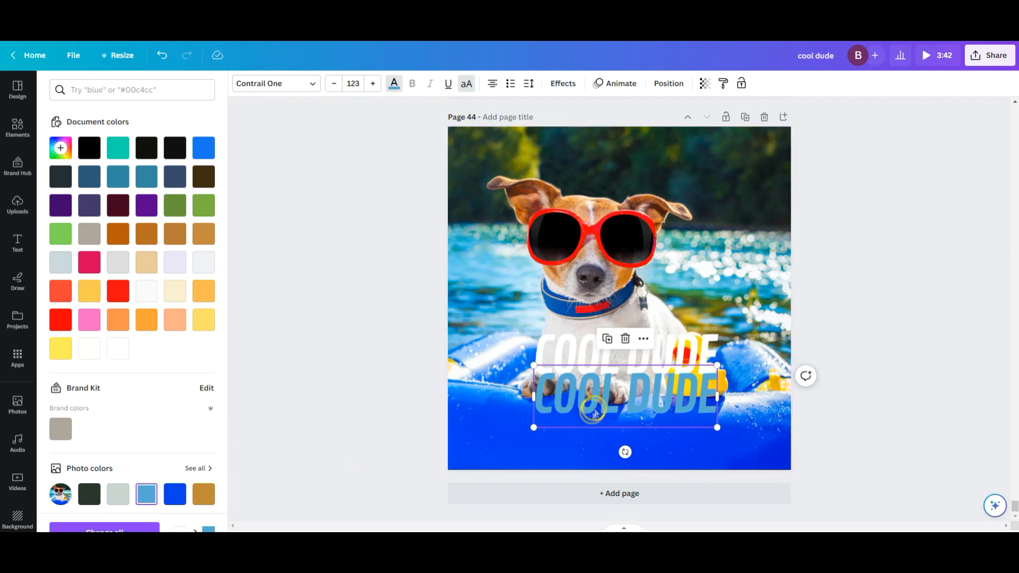
click(520, 359)
Send the blue COOL DUDE copy backward behind the white text and move it up to about Y 638 px as an offset shadow.
click(572, 393)
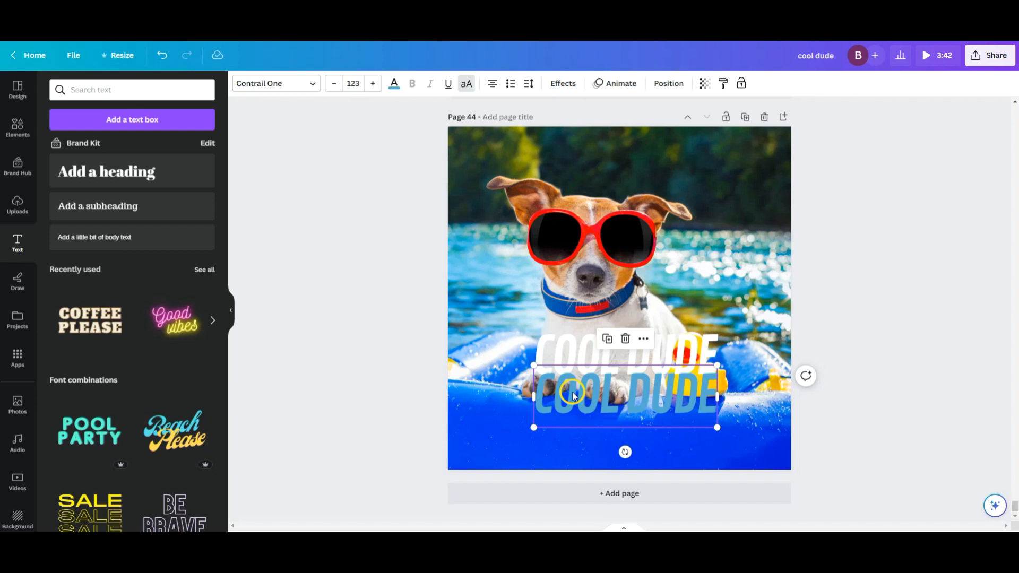
mouse_move(572, 393)
mouse_down()
mouse_move(581, 378)
mouse_move(579, 394)
mouse_up()
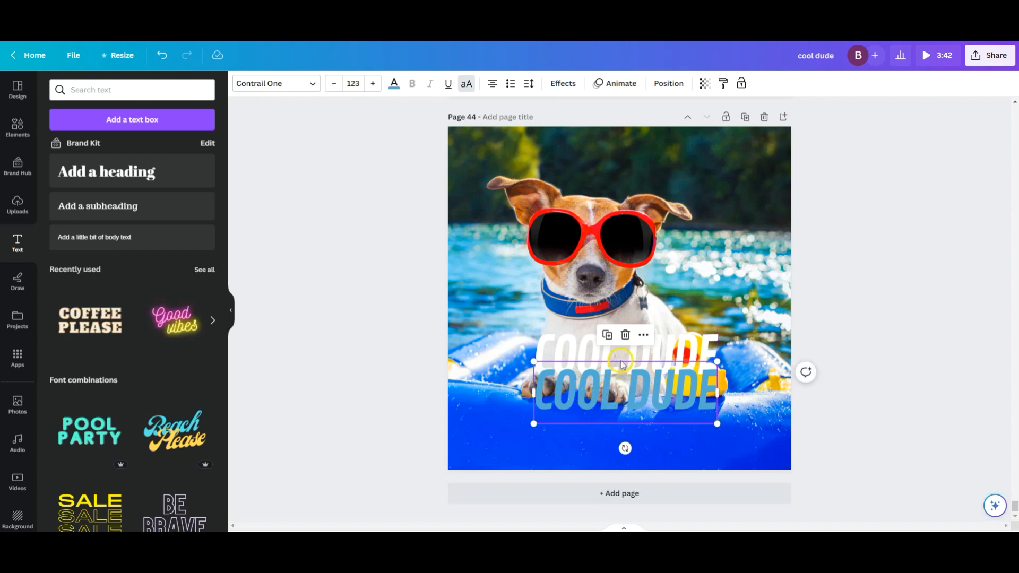
click(667, 85)
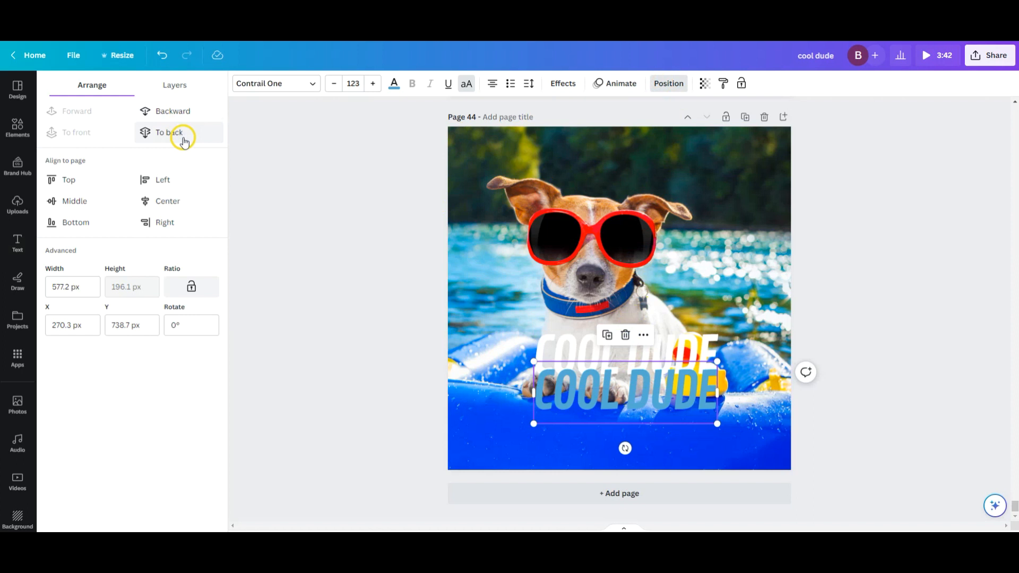
click(177, 112)
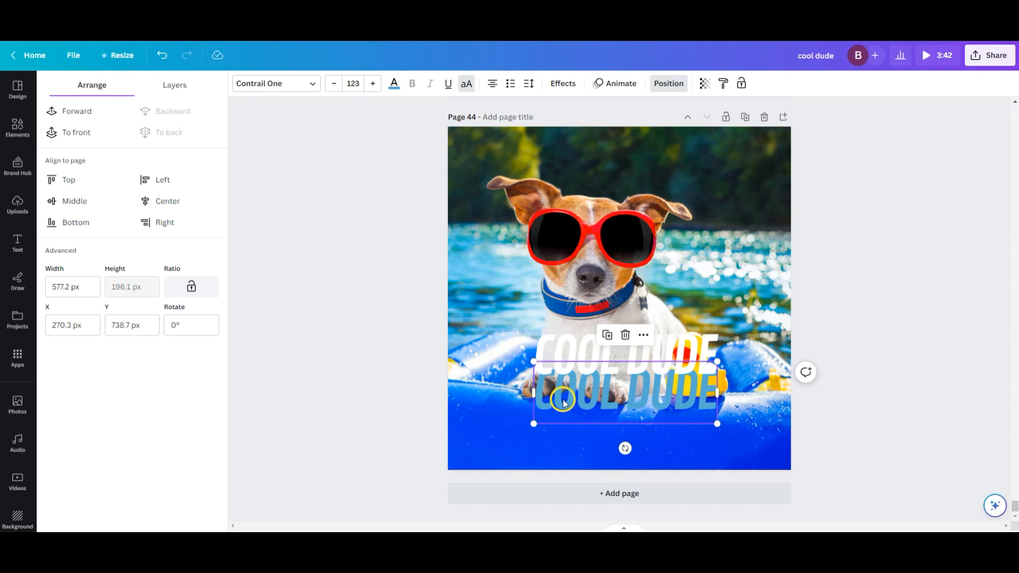
drag(581, 399, 579, 364)
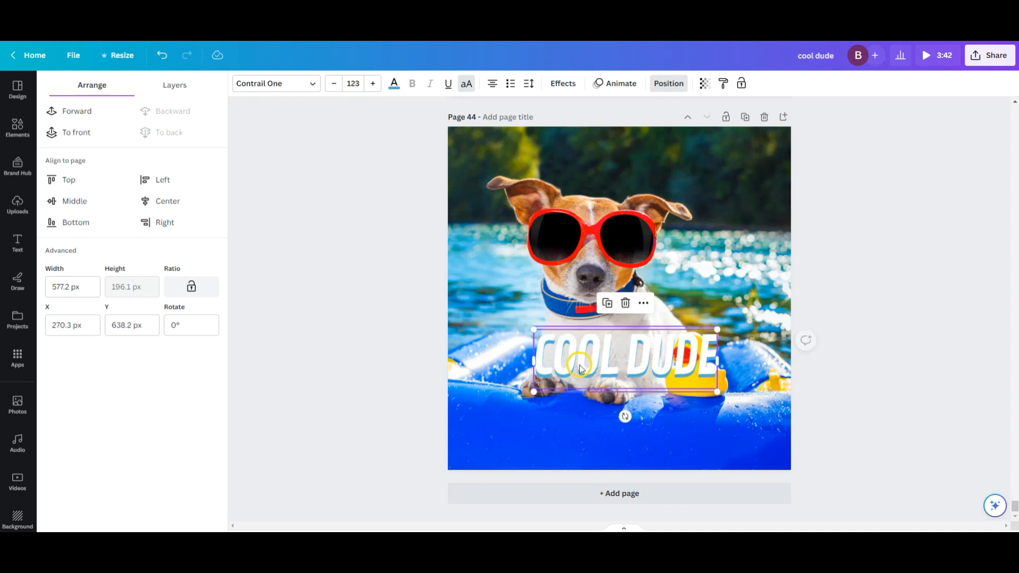
click(501, 413)
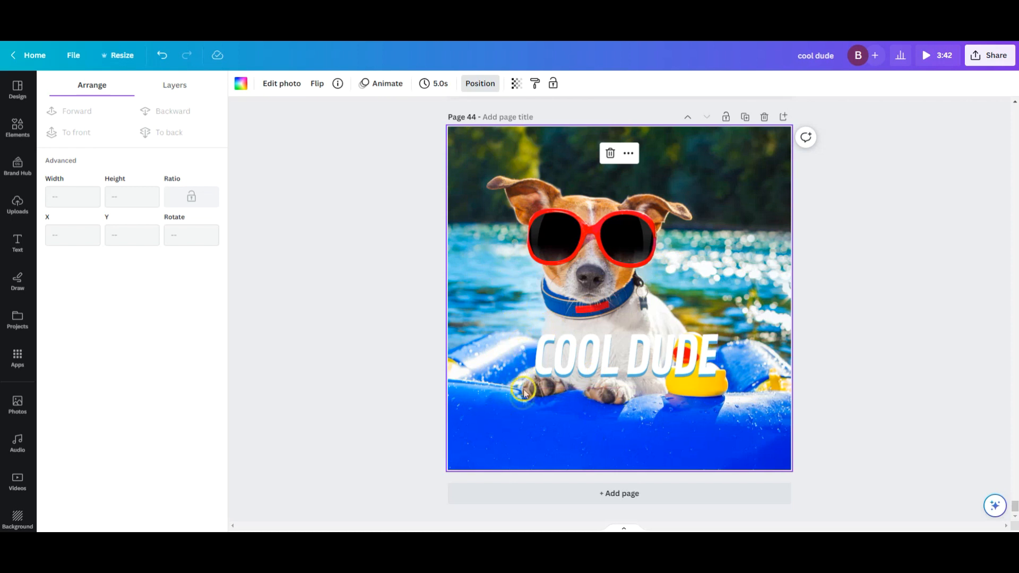
Raise the dog photo's Blur effect intensity to 51, and reduce it again to 18.
click(623, 375)
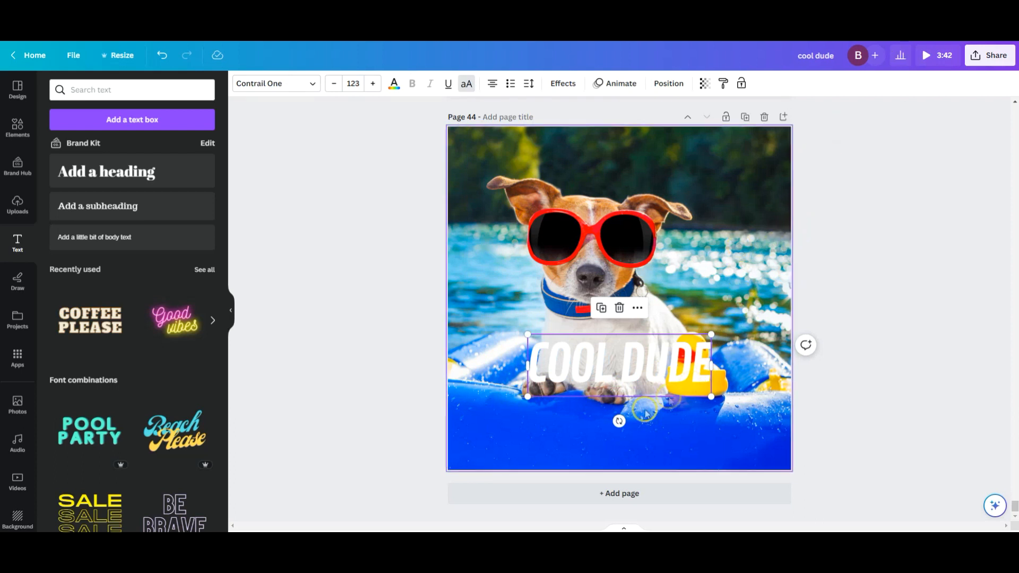
click(501, 413)
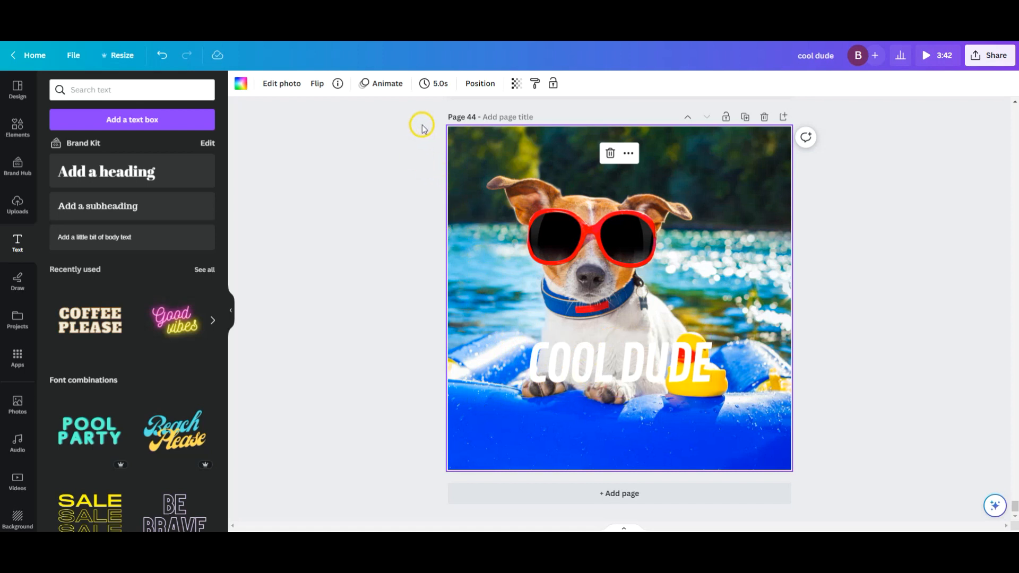
click(282, 89)
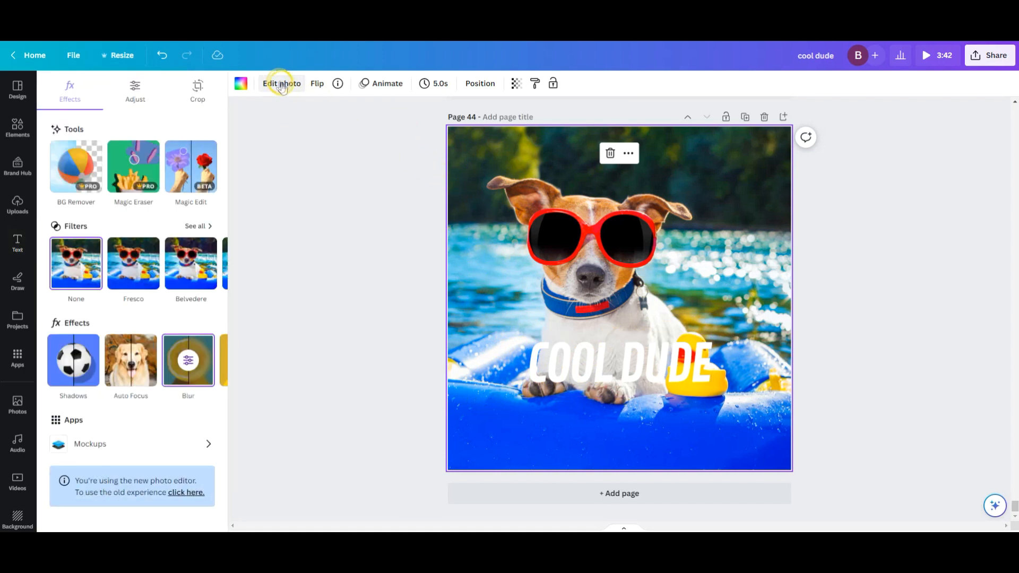
click(188, 366)
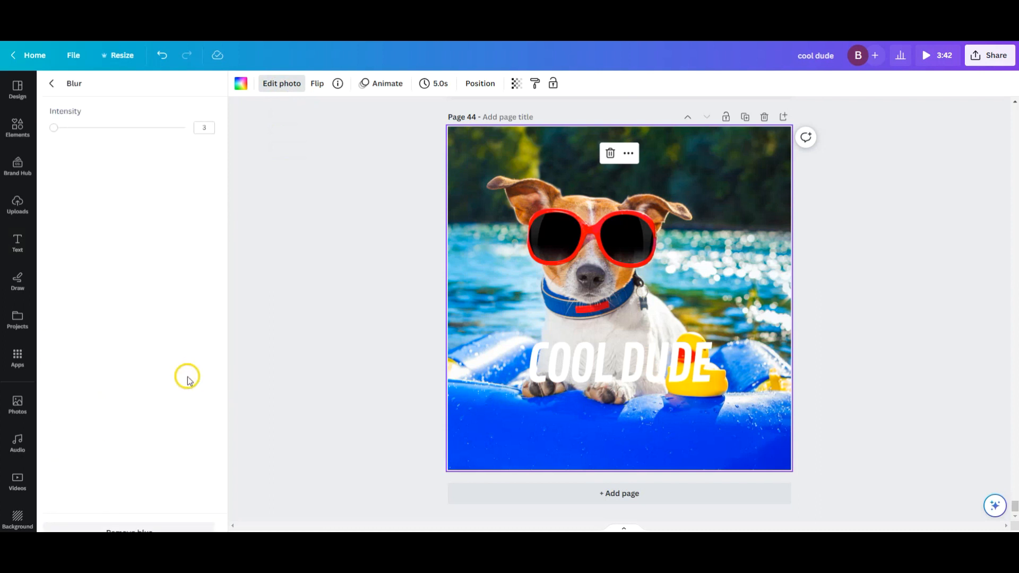
drag(54, 131, 119, 129)
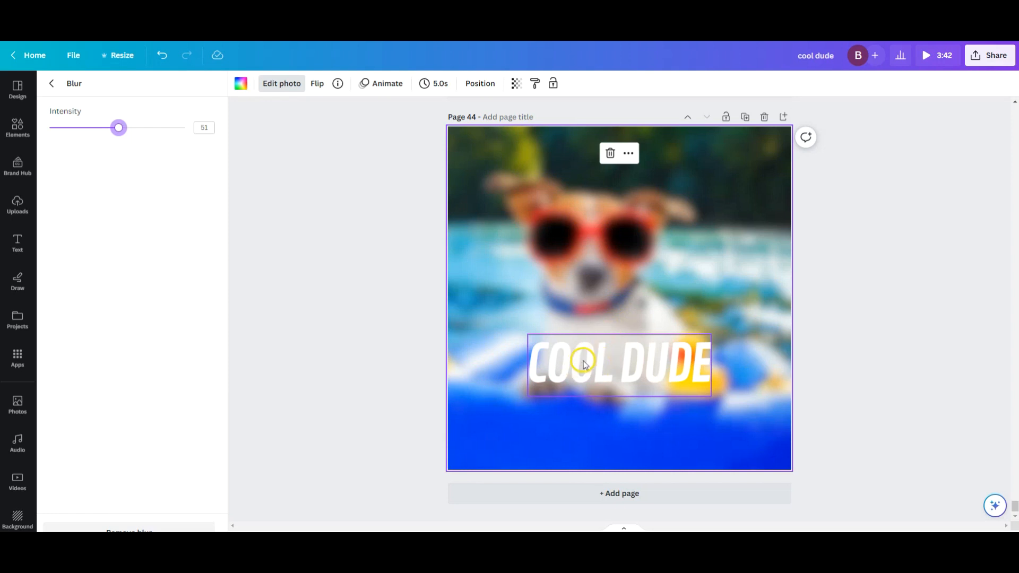
drag(118, 128, 72, 128)
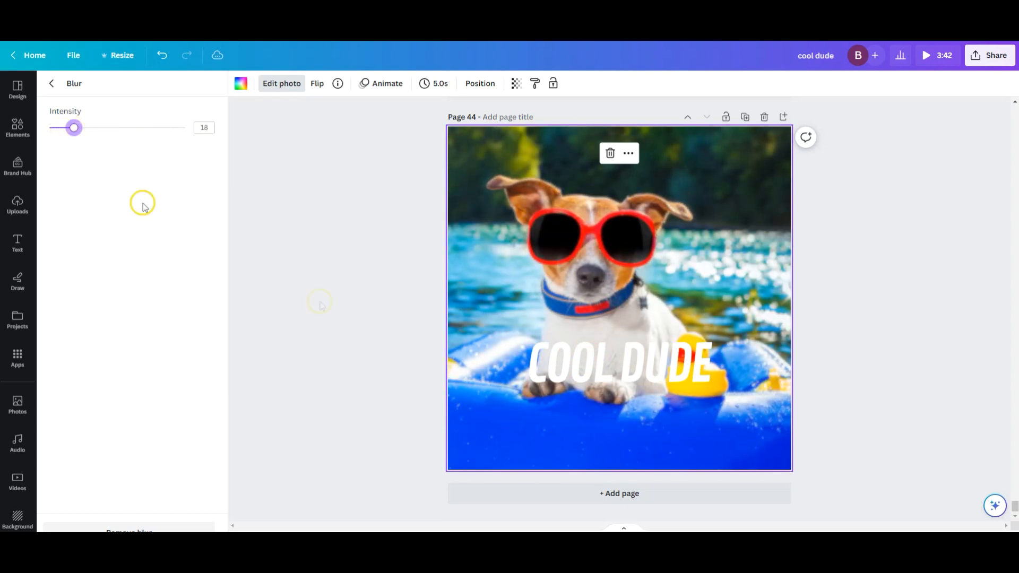
Apply the Lift effect to the COOL DUDE text with an intensity of 73.
click(622, 345)
click(563, 83)
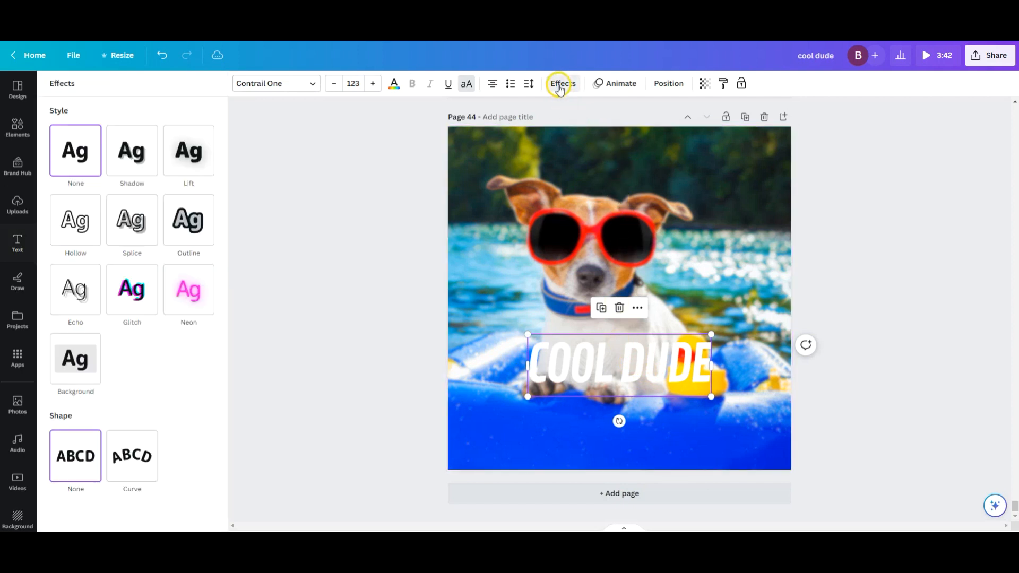
click(196, 158)
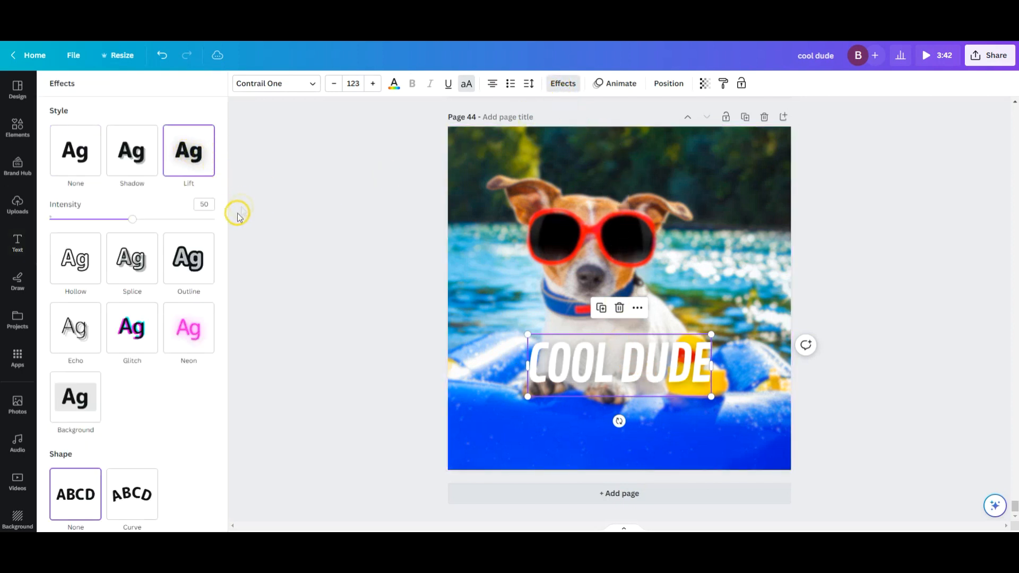
drag(132, 220, 170, 219)
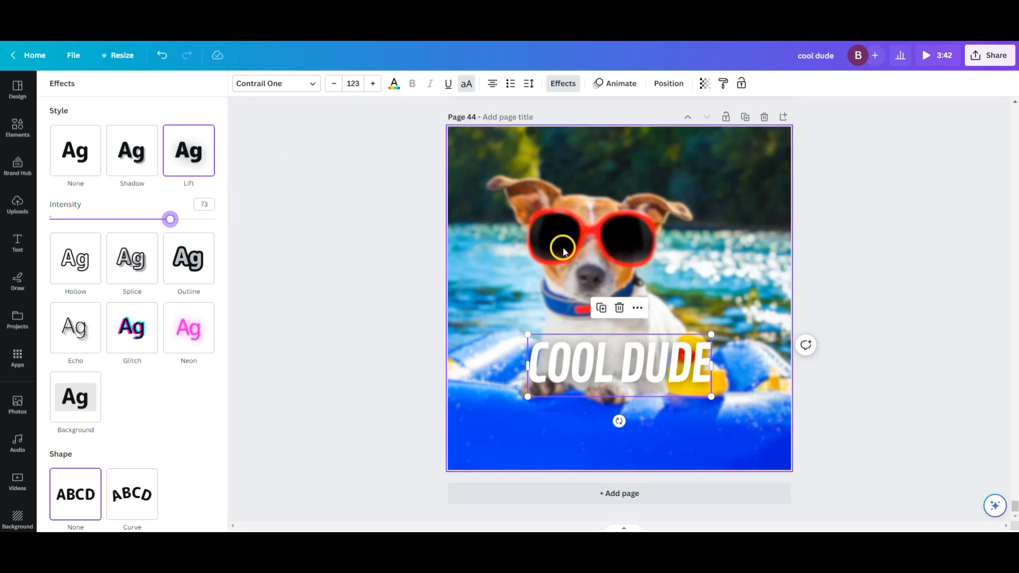
click(540, 257)
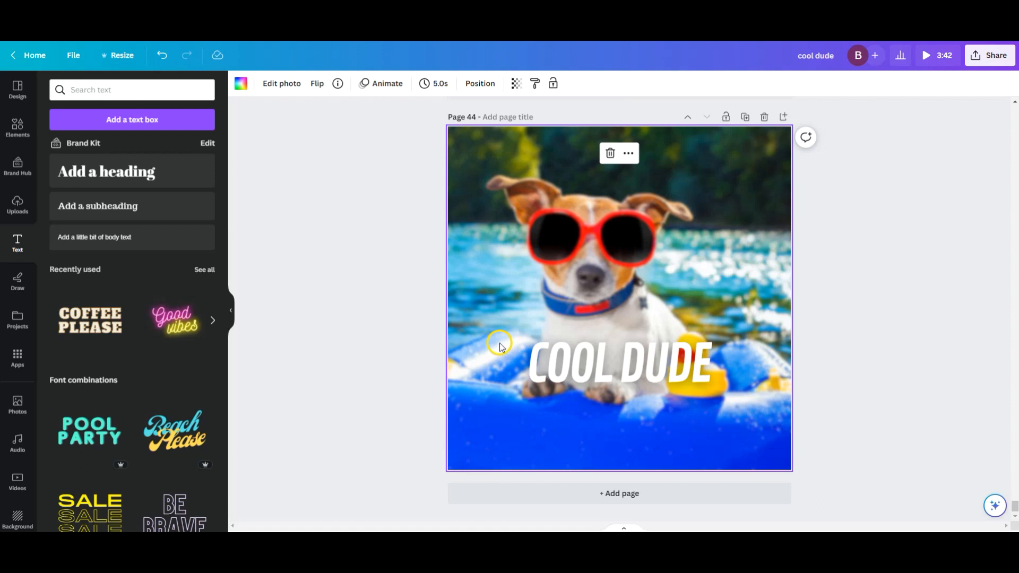
Remove the Lift effect from the COOL DUDE text by setting its effect style to None.
click(557, 364)
click(562, 83)
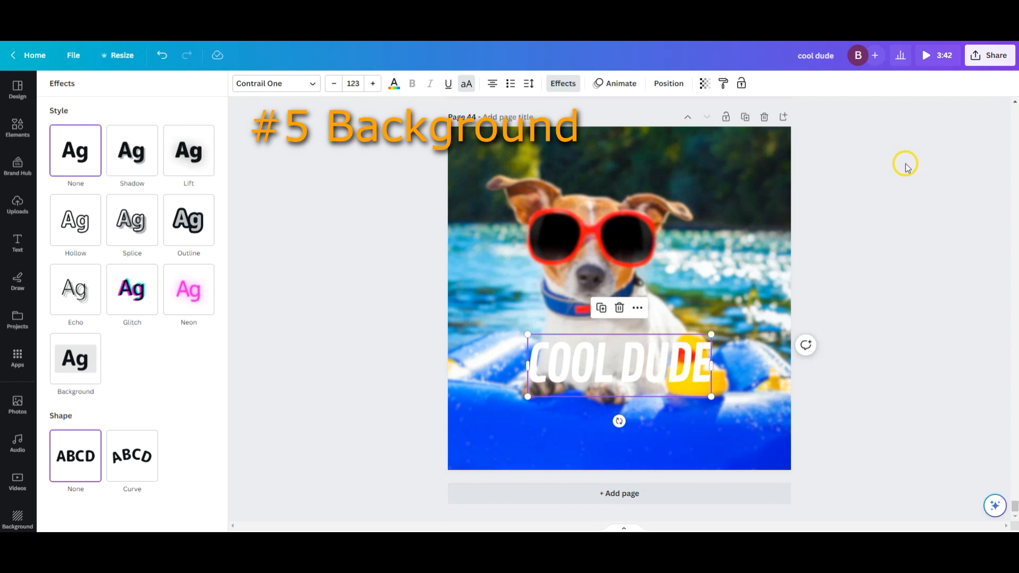
click(671, 212)
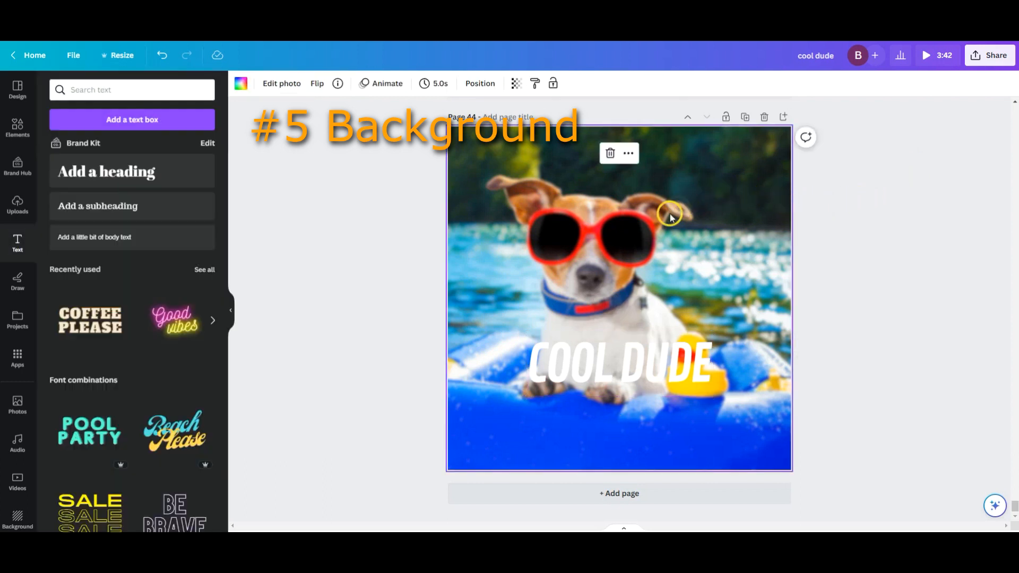
Apply the Background effect style to the COOL DUDE text.
click(604, 372)
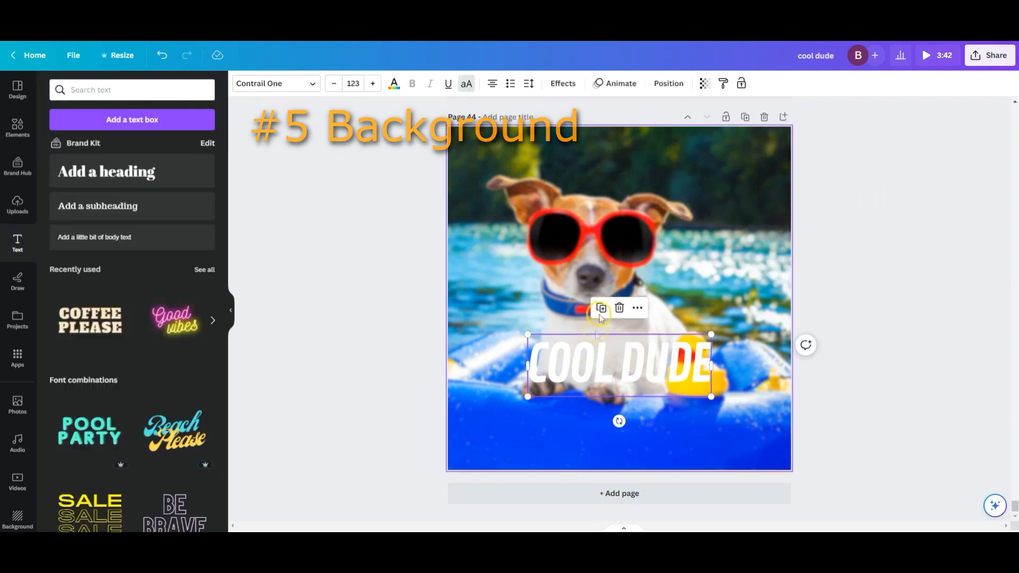
click(564, 85)
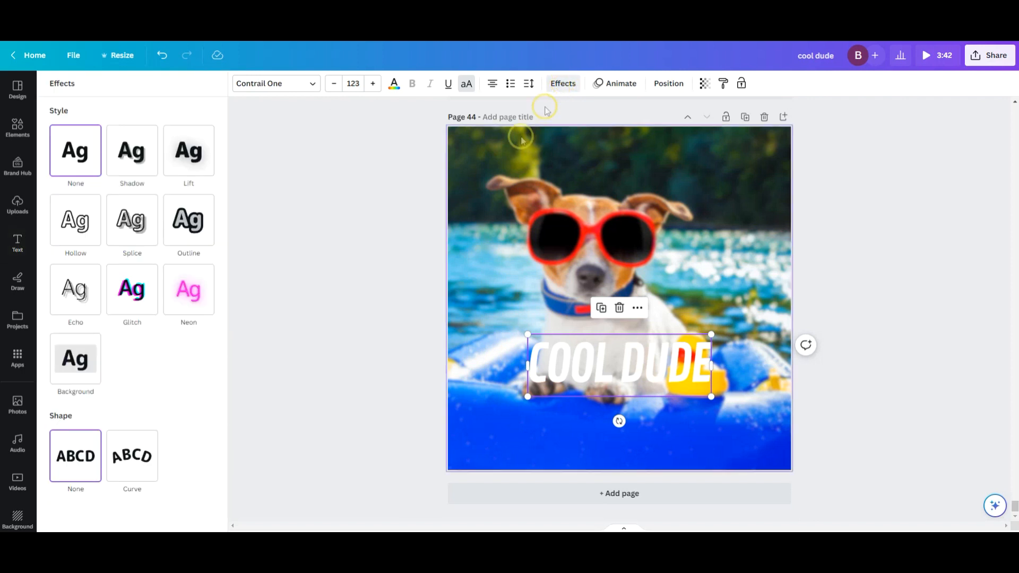
click(75, 365)
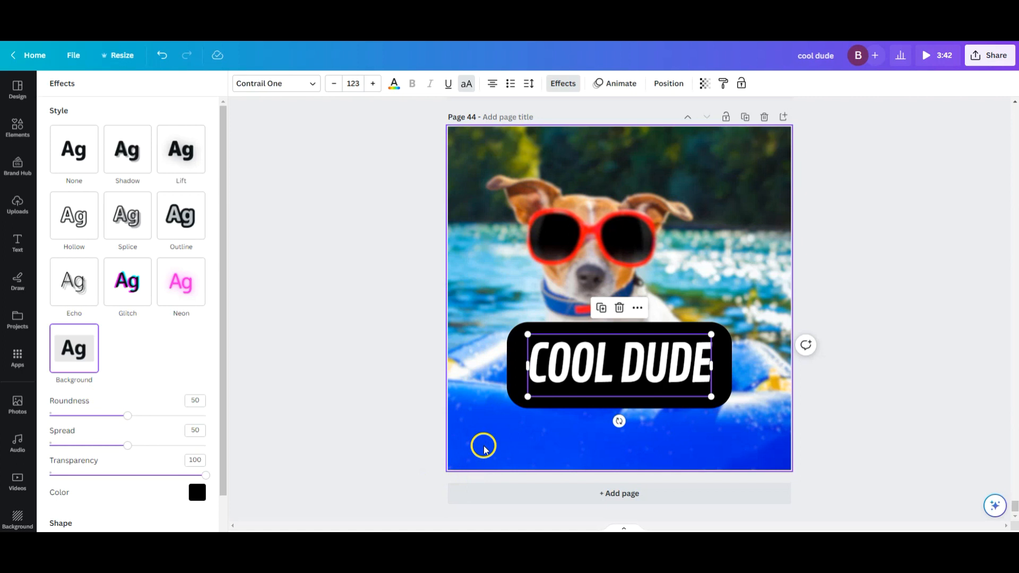
click(498, 425)
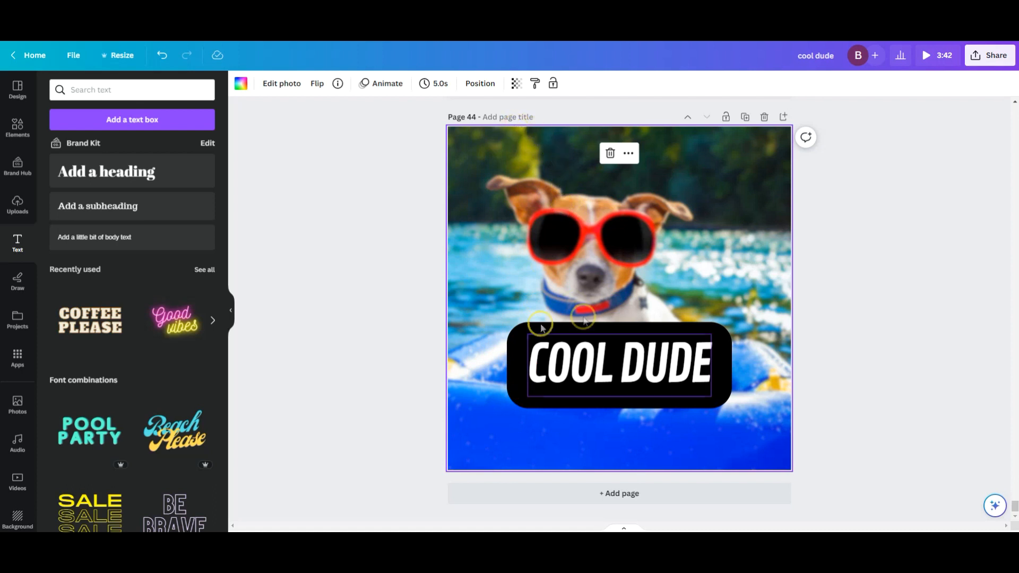
Set the text background's transparency to 34 and its color to the blue #1877f2 from the document colors.
click(521, 335)
click(563, 85)
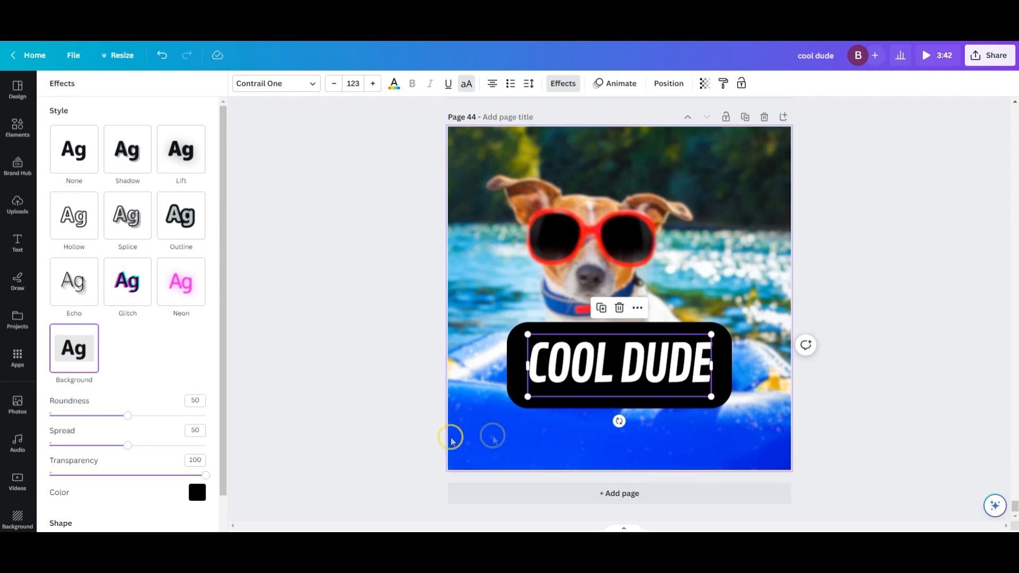
drag(203, 477, 103, 474)
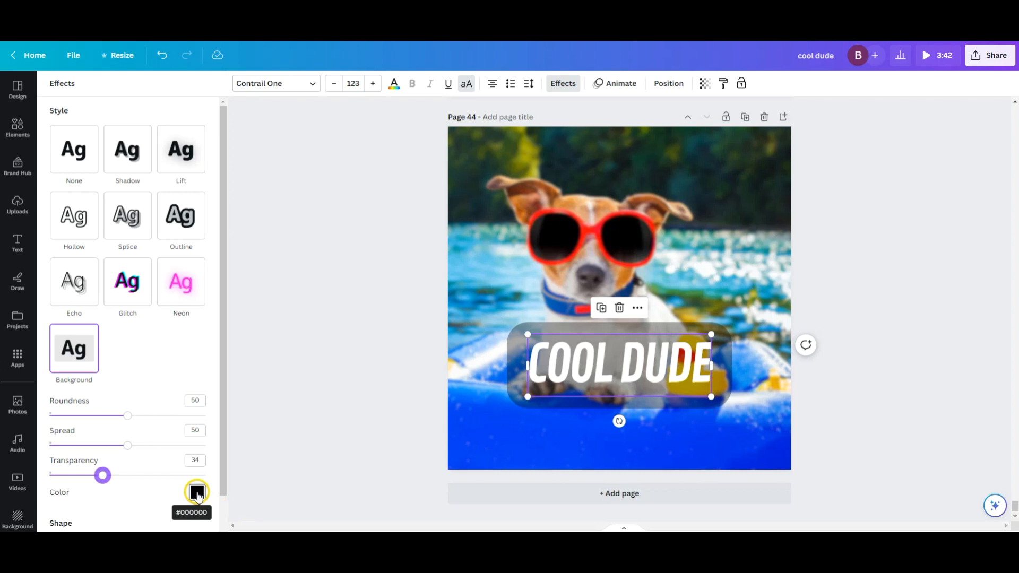
click(197, 493)
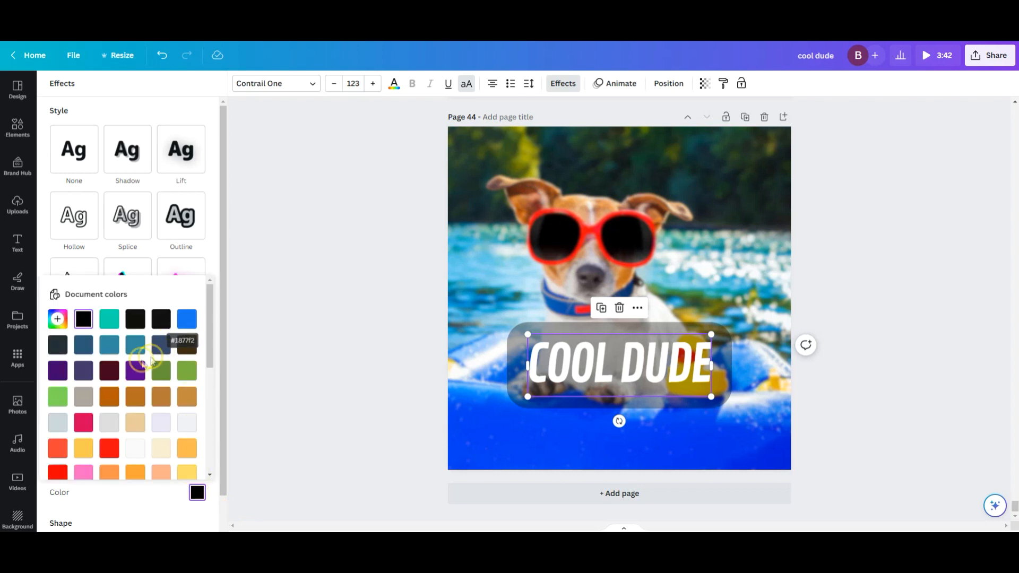
click(186, 318)
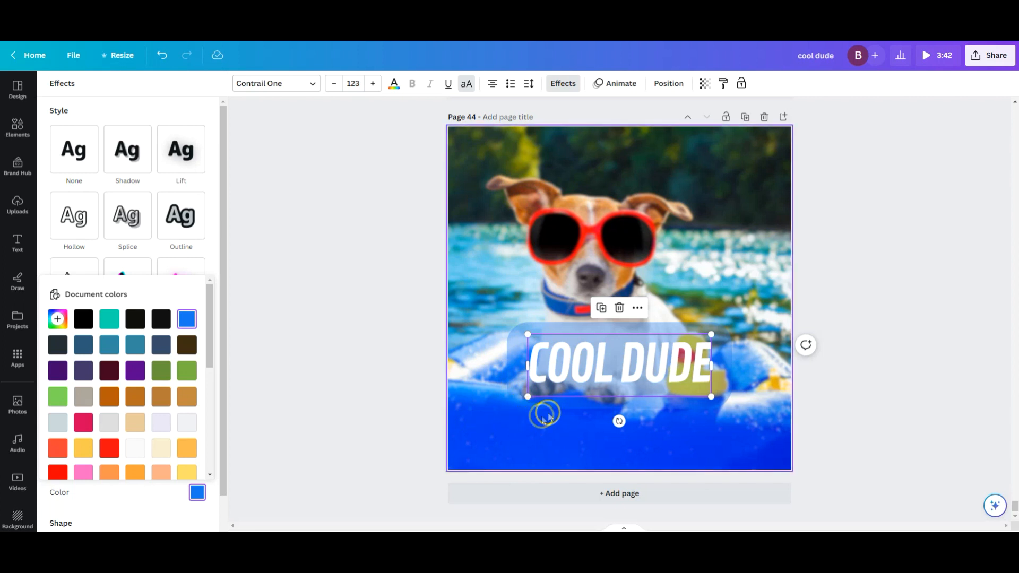
Shrink the COOL DUDE text with its background and move it to the photo's upper-right corner.
drag(526, 396, 695, 158)
click(523, 381)
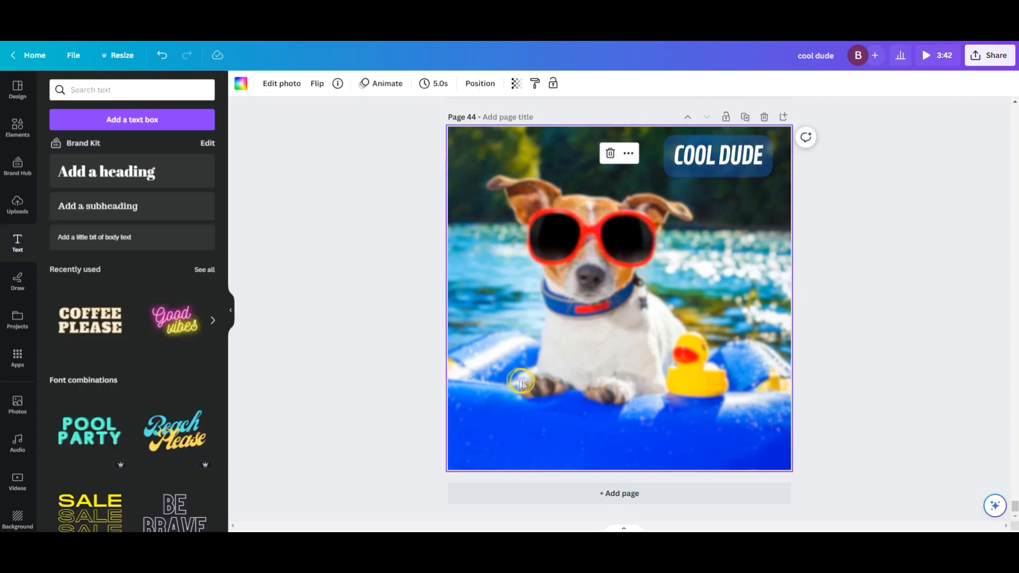